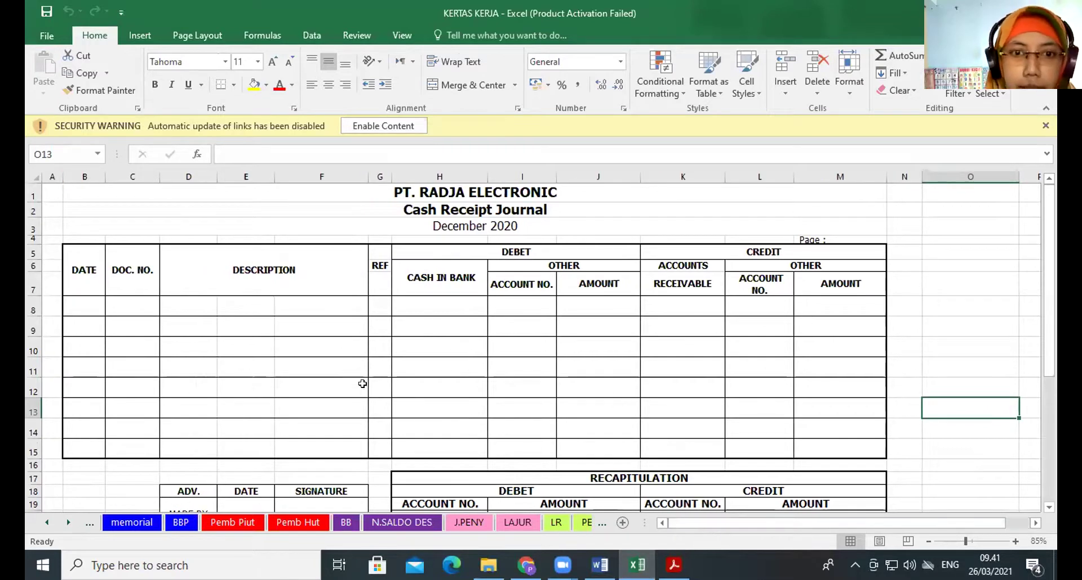
# - Restore the KERTAS KERJA workbook to a smaller window, widen it over the Word document, and bring the first sheets into reach
pyautogui.click(1017, 12)
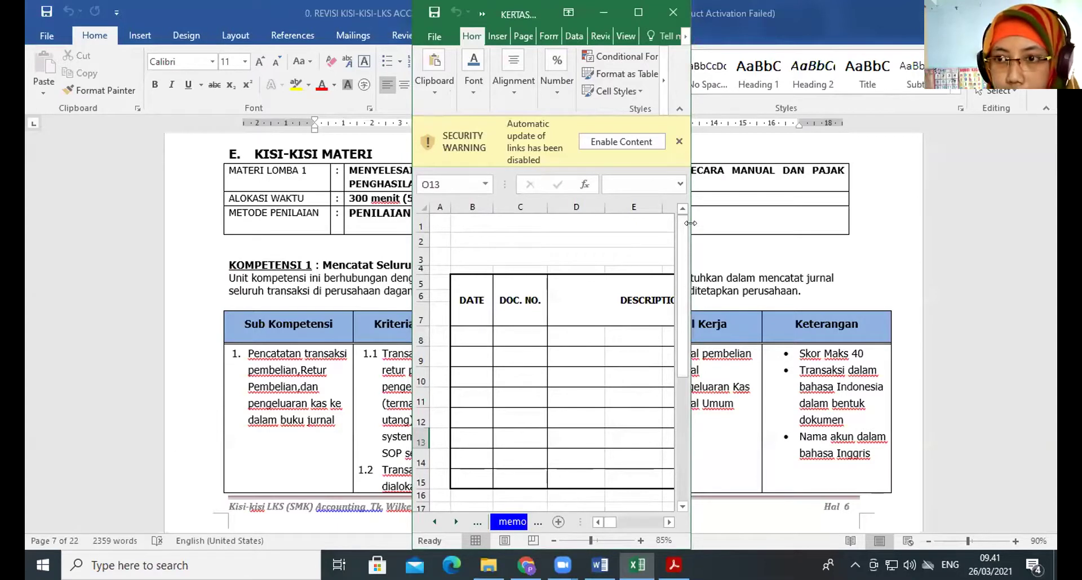
pyautogui.moveTo(1051, 187); pyautogui.dragTo(1054, 187)
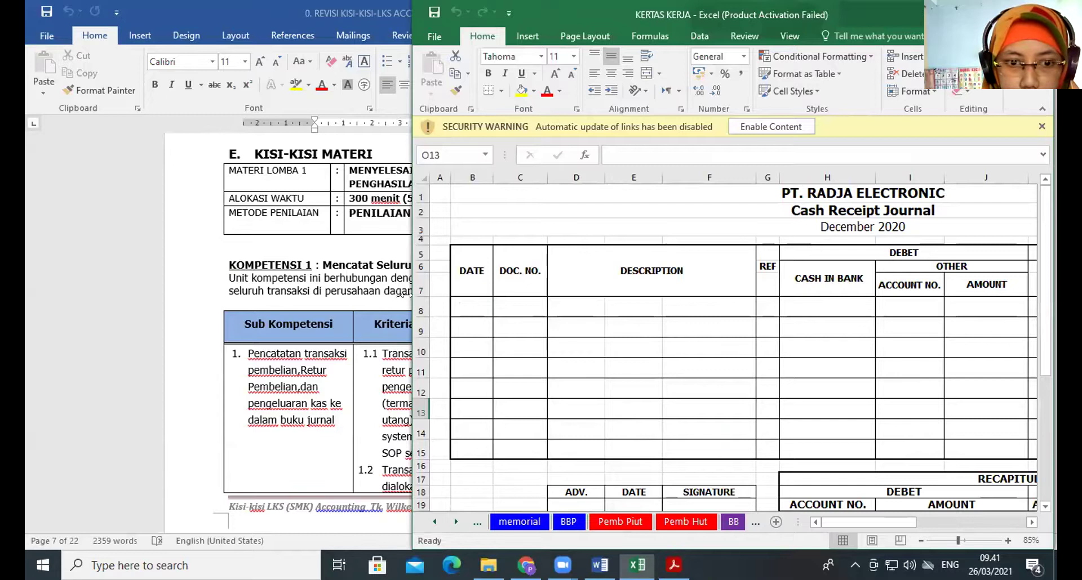
pyautogui.moveTo(404, 293); pyautogui.dragTo(201, 294)
pyautogui.click(227, 522)
pyautogui.click(226, 524)
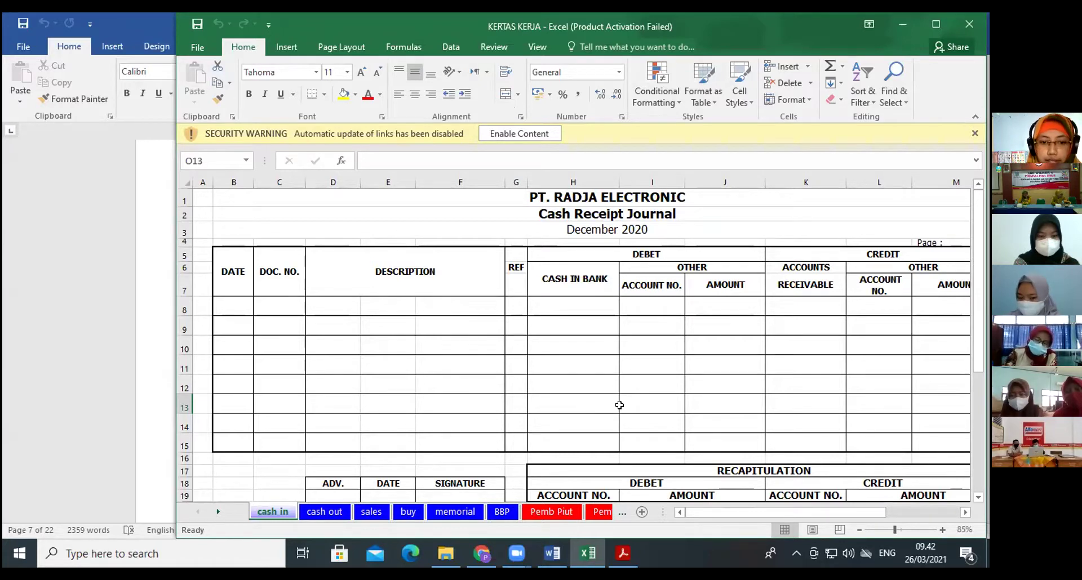
# - Examine the Purchase Journal form on the buy sheet, including its entry rows and recapitulation, and go to the cash out sheet
pyautogui.hotkey('alt', 'Tab')
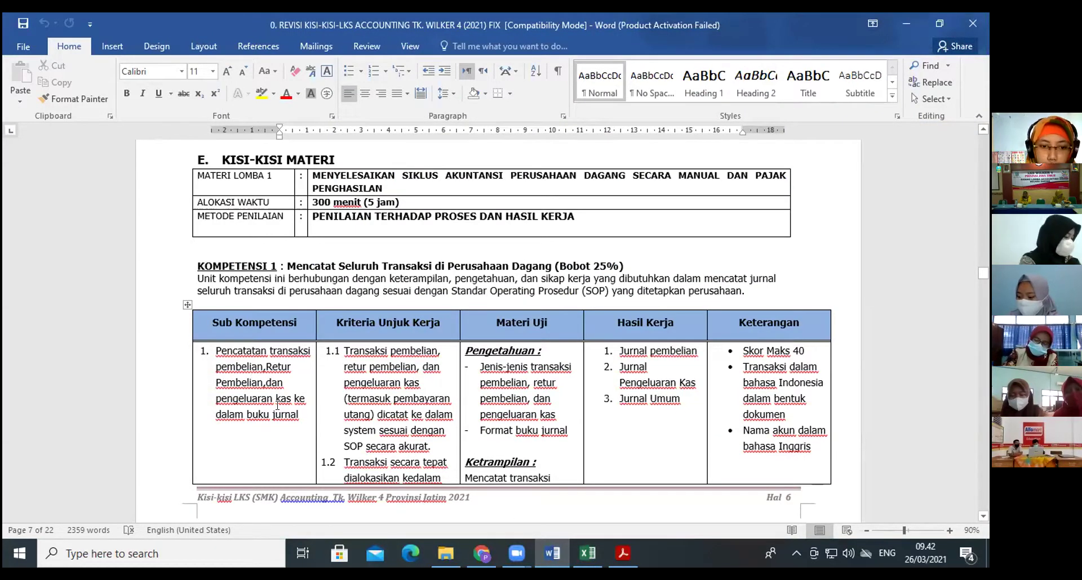
pyautogui.click(598, 555)
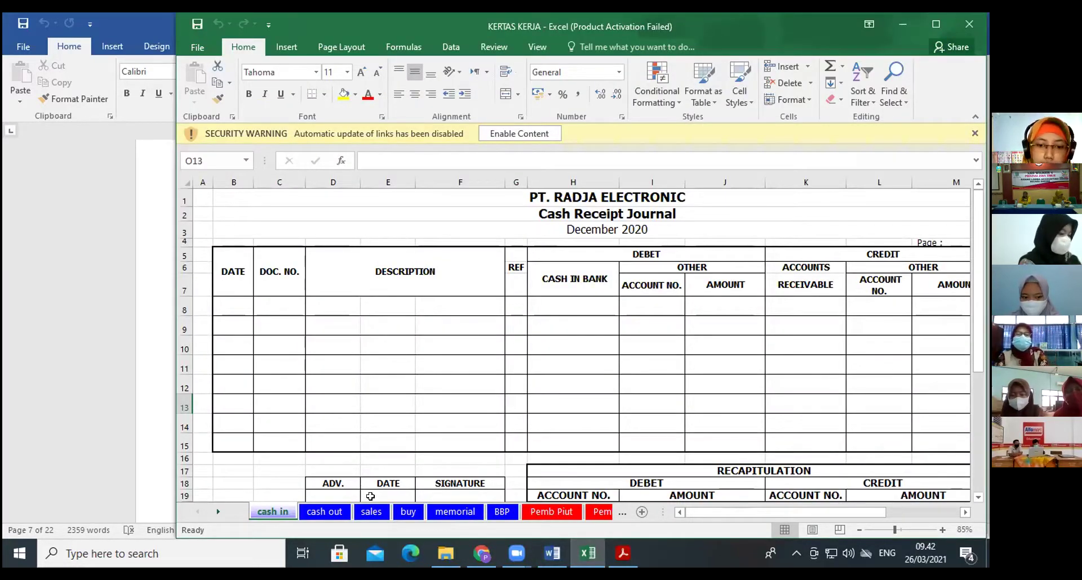
pyautogui.click(408, 512)
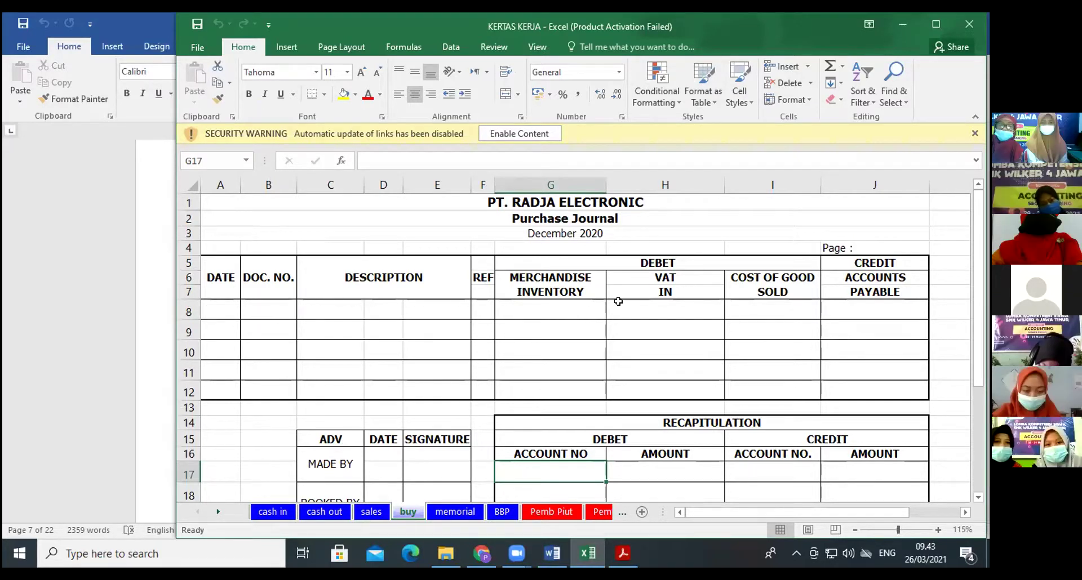
pyautogui.click(189, 312)
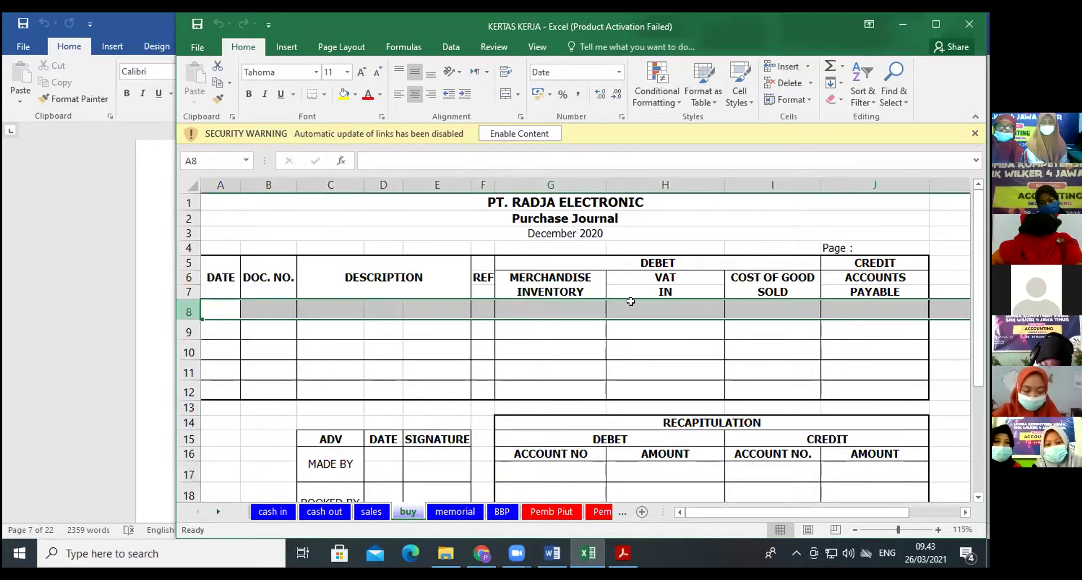
pyautogui.click(943, 302)
pyautogui.scroll(-1, 942, 378)
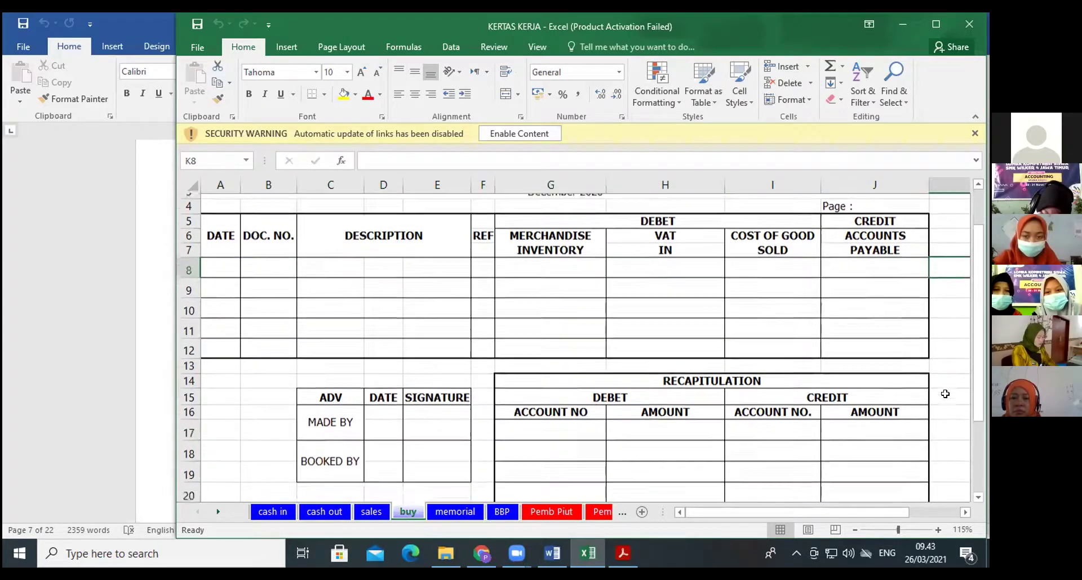
pyautogui.scroll(1, 941, 394)
pyautogui.click(851, 204)
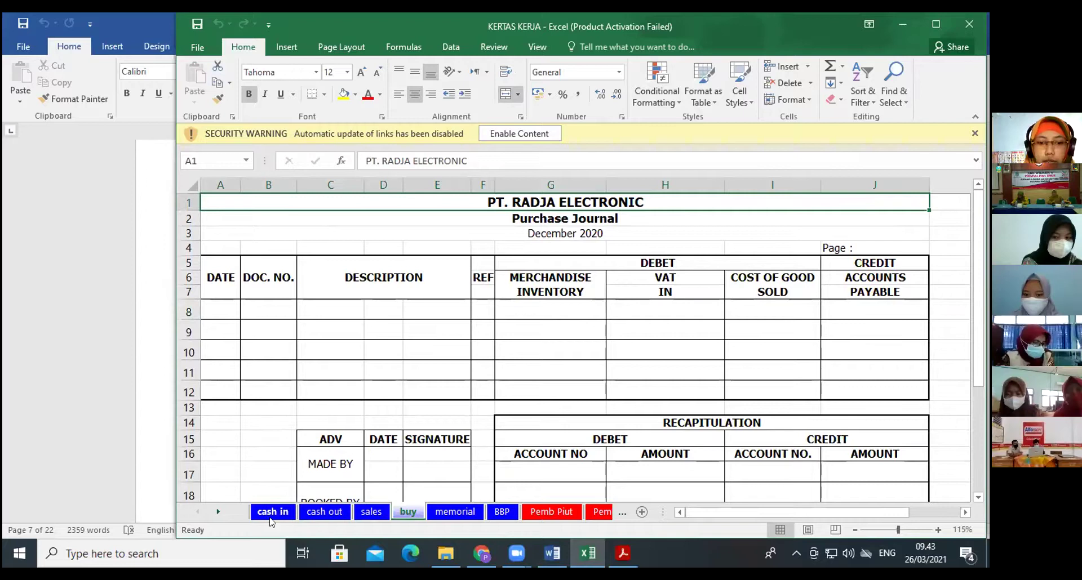
pyautogui.click(312, 513)
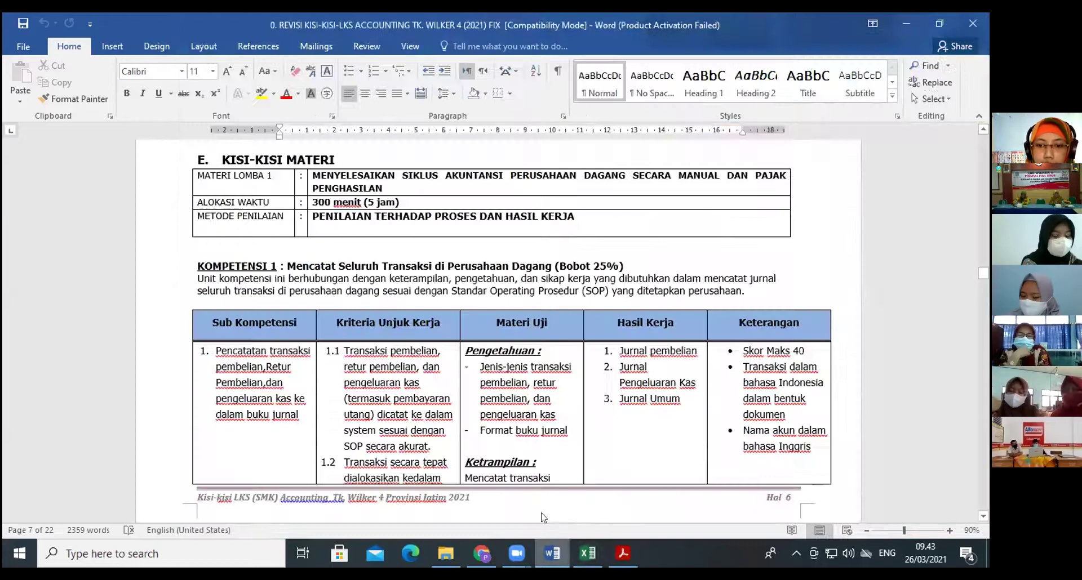
# - Switch to the Word outline, select the "Skor Maks 40" note of sub-competency 1 and read on to sub-competency 2
pyautogui.click(552, 553)
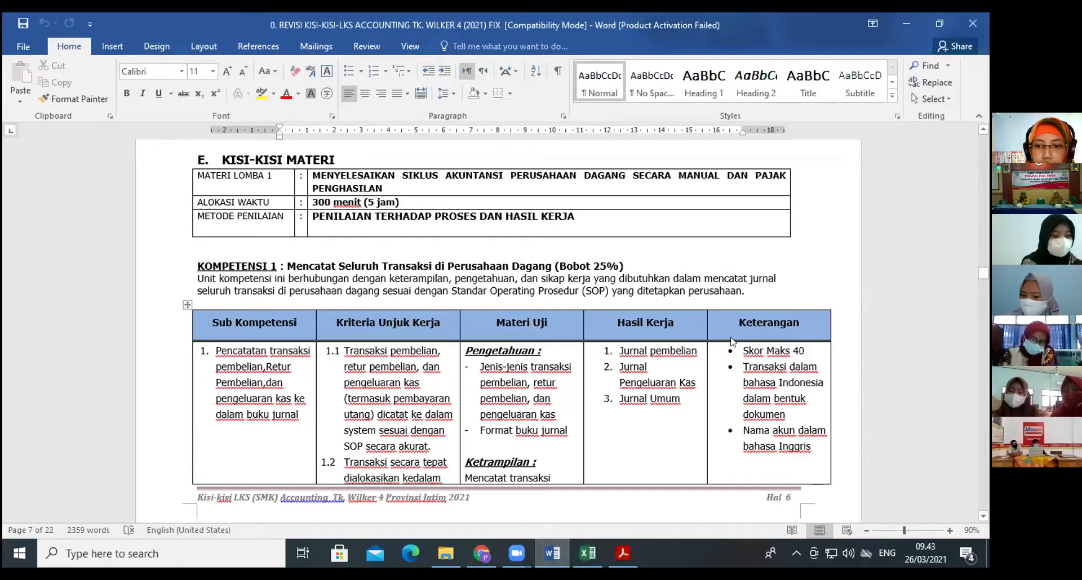
pyautogui.moveTo(742, 351); pyautogui.dragTo(799, 350)
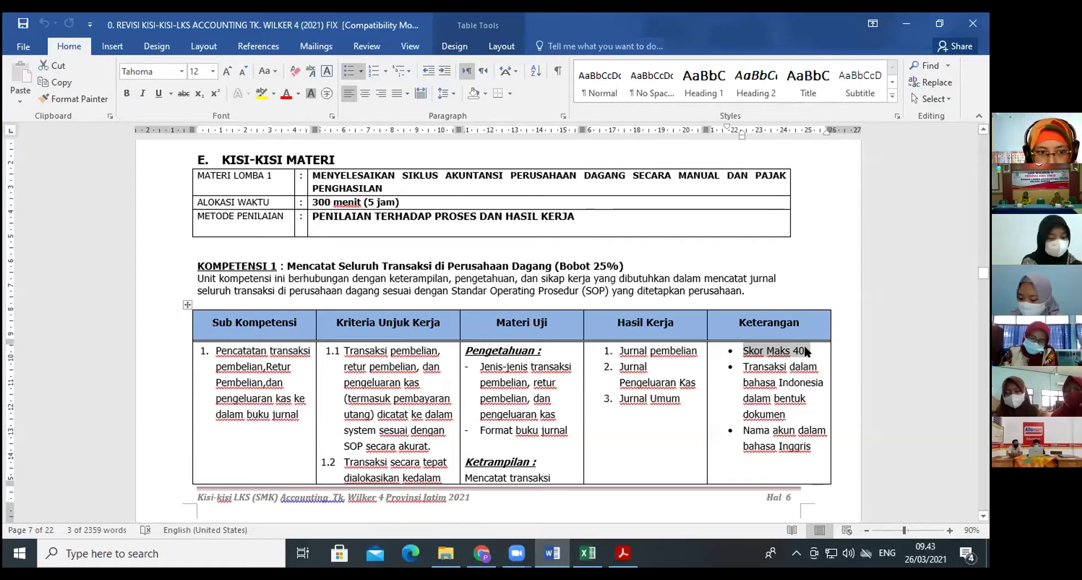
pyautogui.scroll(-1, 786, 428)
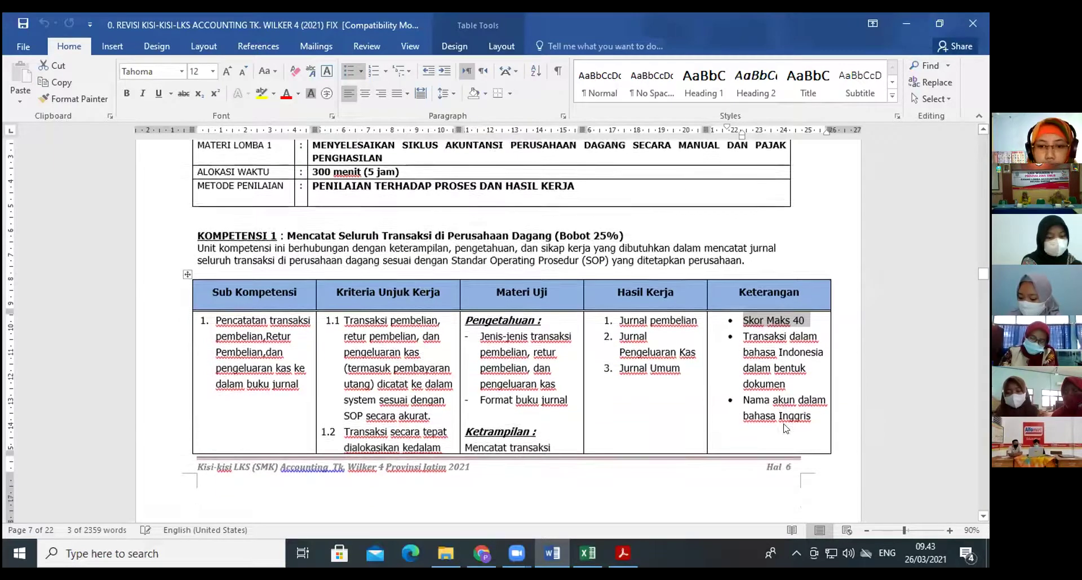
pyautogui.scroll(-2, 786, 428)
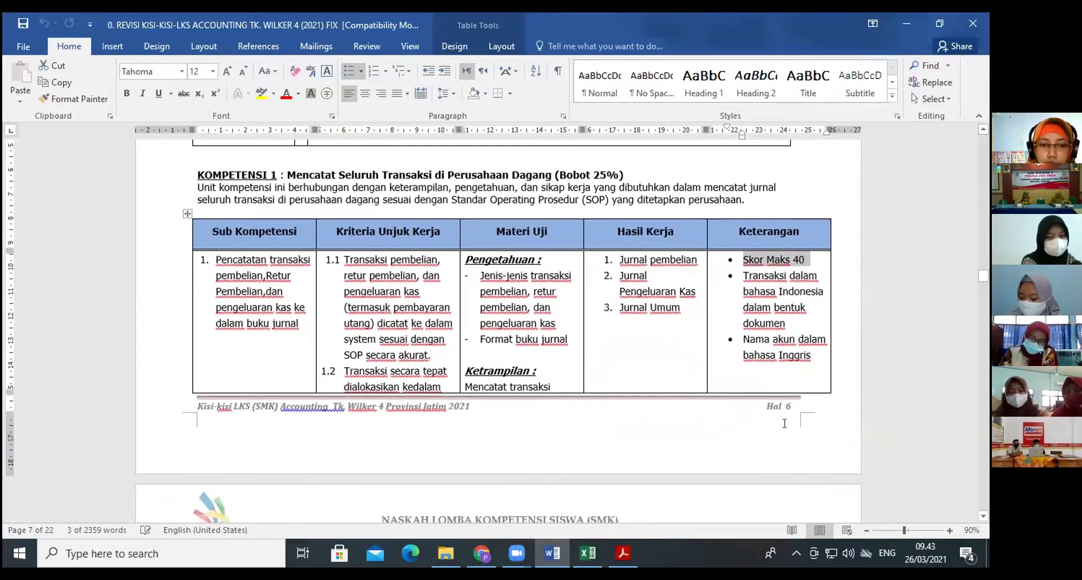
pyautogui.scroll(-2, 784, 423)
pyautogui.scroll(-2, 784, 424)
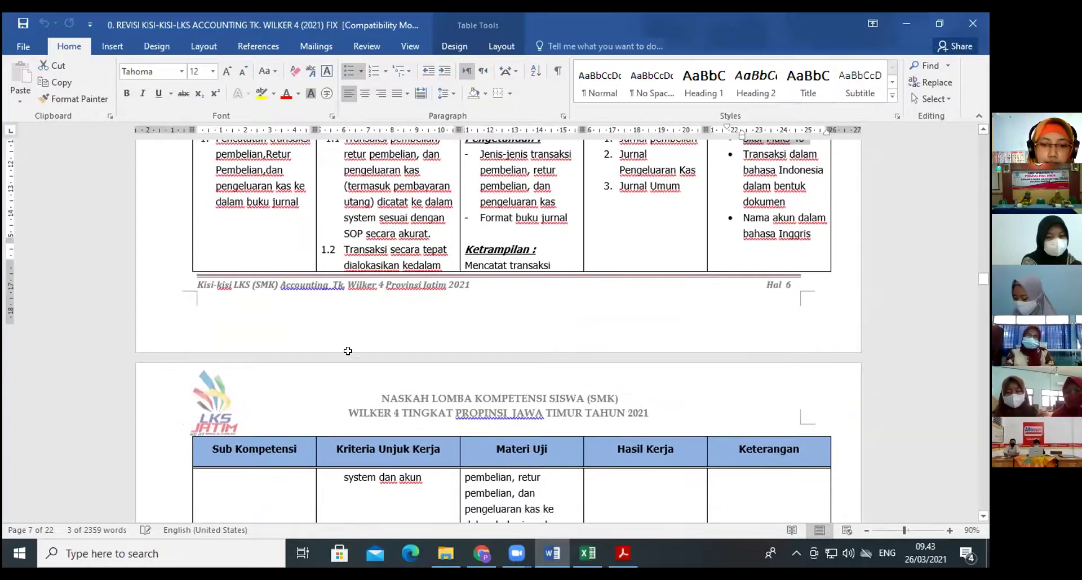
pyautogui.scroll(-2, 389, 458)
pyautogui.scroll(-3, 389, 458)
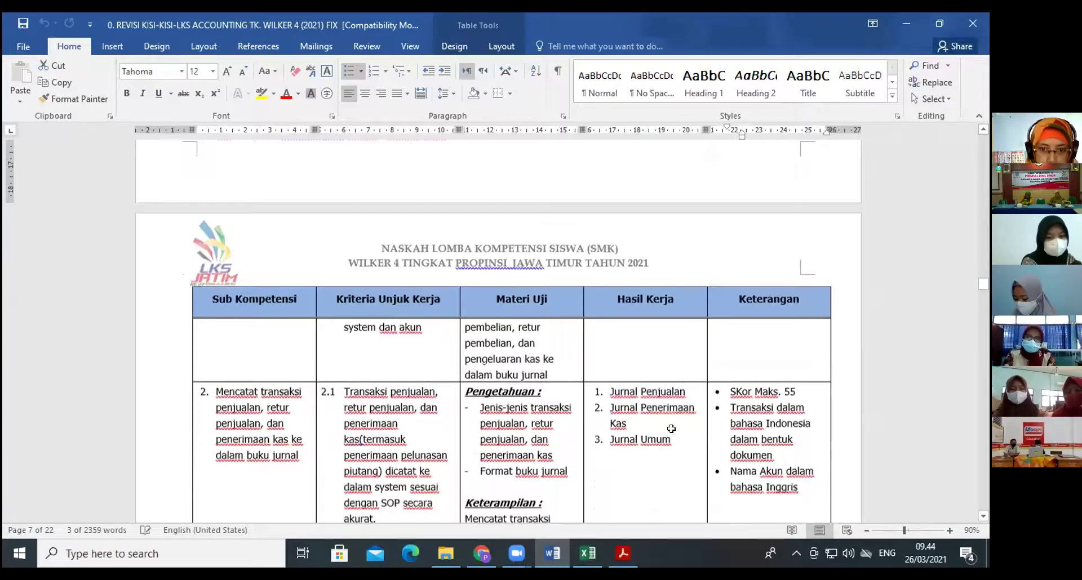
# - Switch to the Excel workbook and examine the Sales Journal on the sales sheet, selecting the first Merchandise Inventory entry cell
pyautogui.hotkey('alt', 'Tab')
pyautogui.hotkey('ctrl', 'pagedown')
pyautogui.scroll(5, 355, 309)
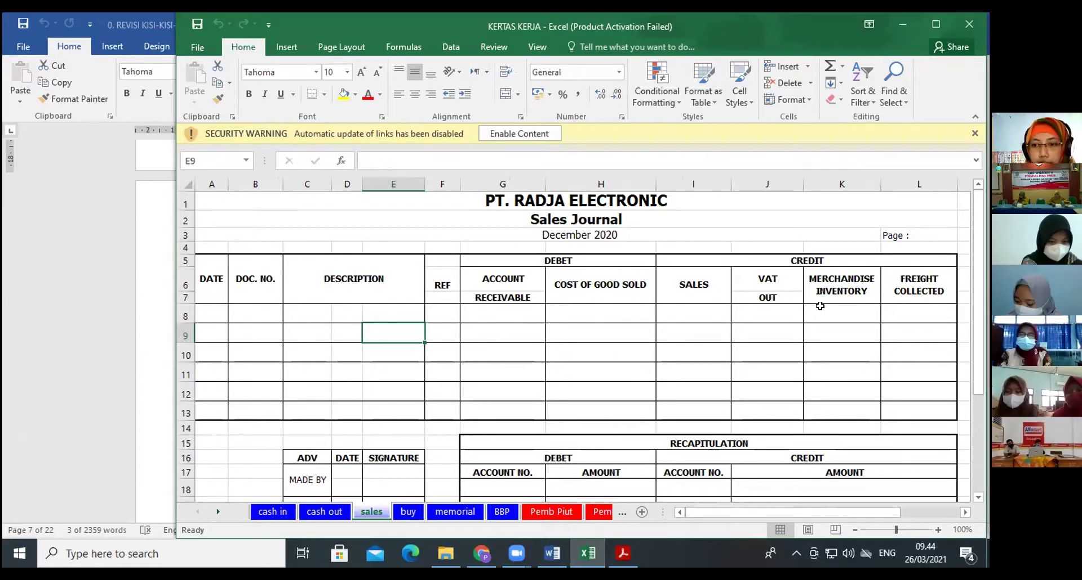
pyautogui.click(839, 309)
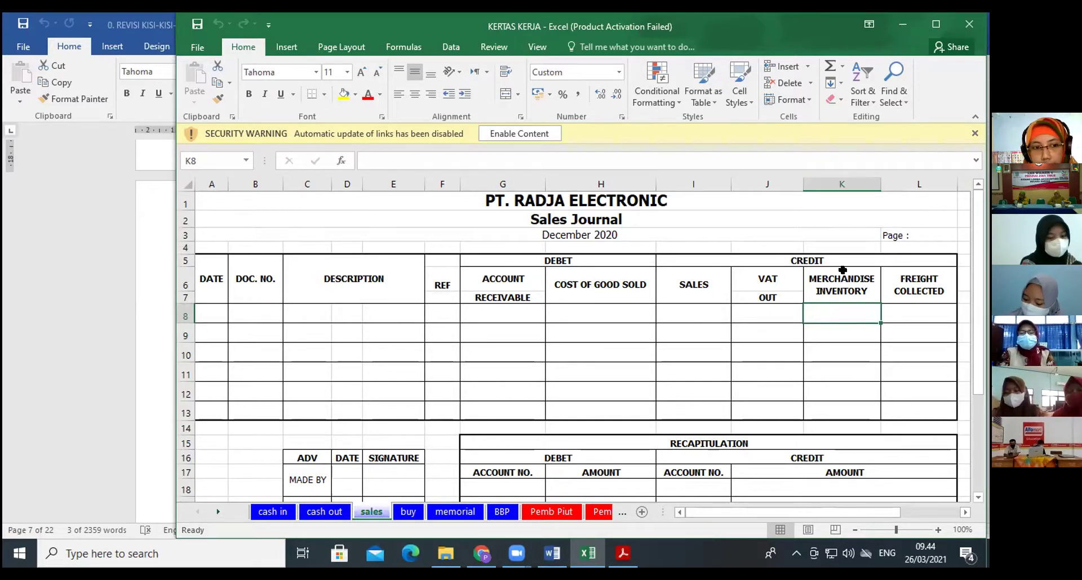
# - Switch to the Word outline, review the maximum score note of sub-competency 2 and read on to sub-competency 3
pyautogui.click(553, 553)
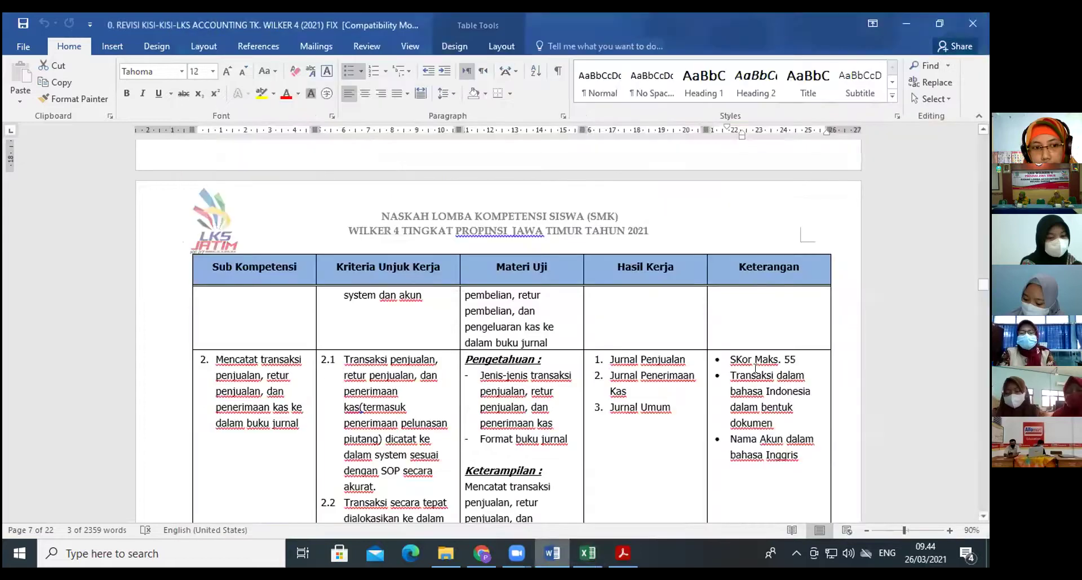
pyautogui.click(727, 358)
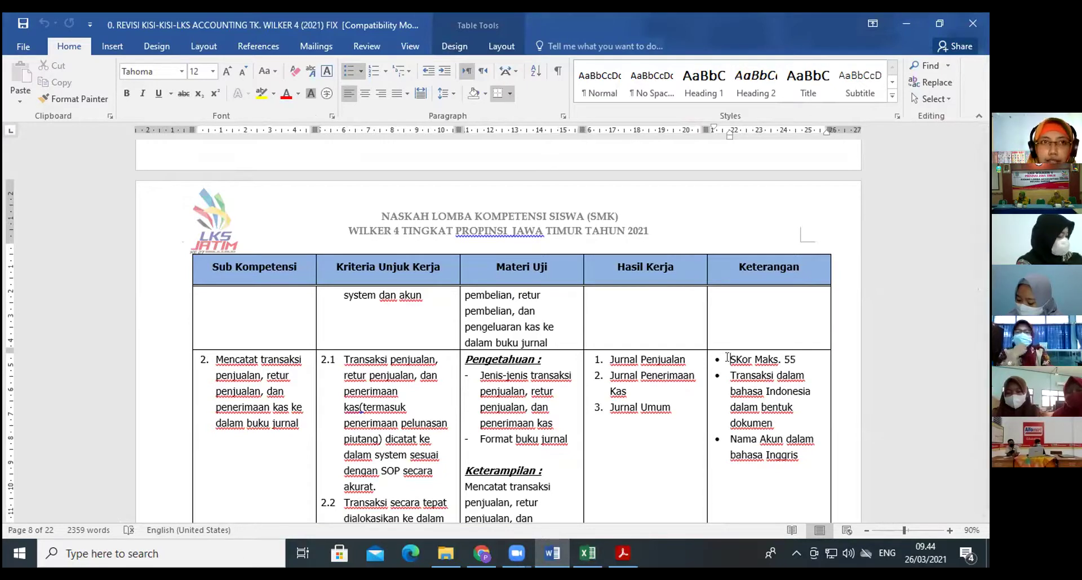
pyautogui.hotkey('alt', 'Tab')
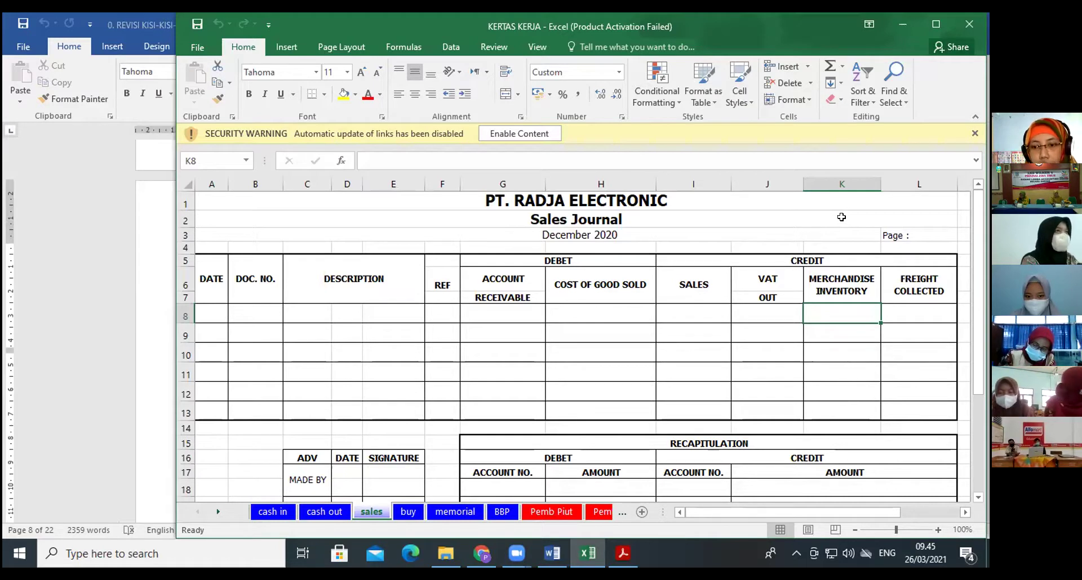
pyautogui.click(552, 553)
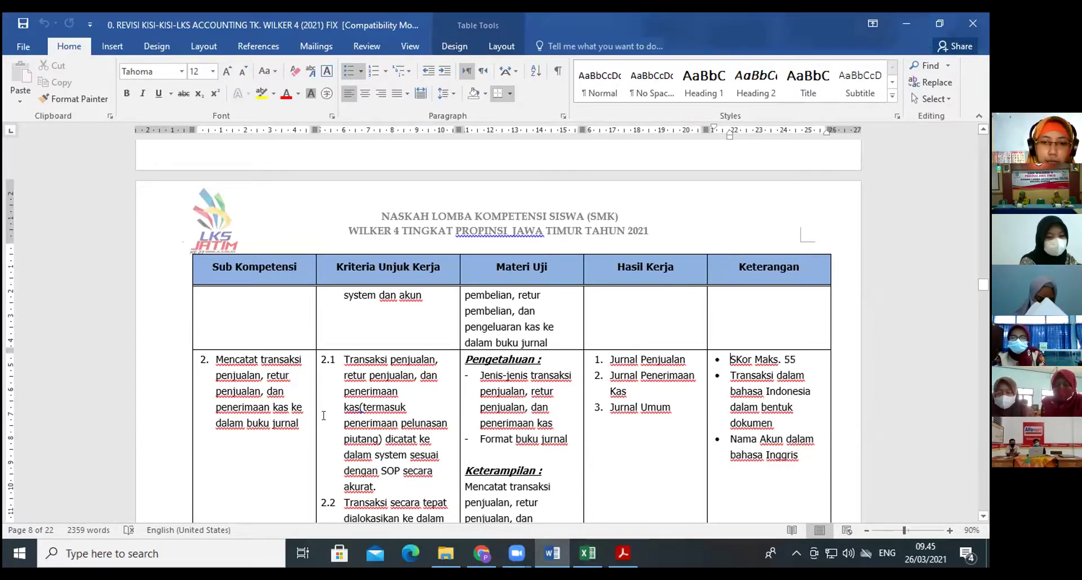
pyautogui.scroll(-2, 609, 440)
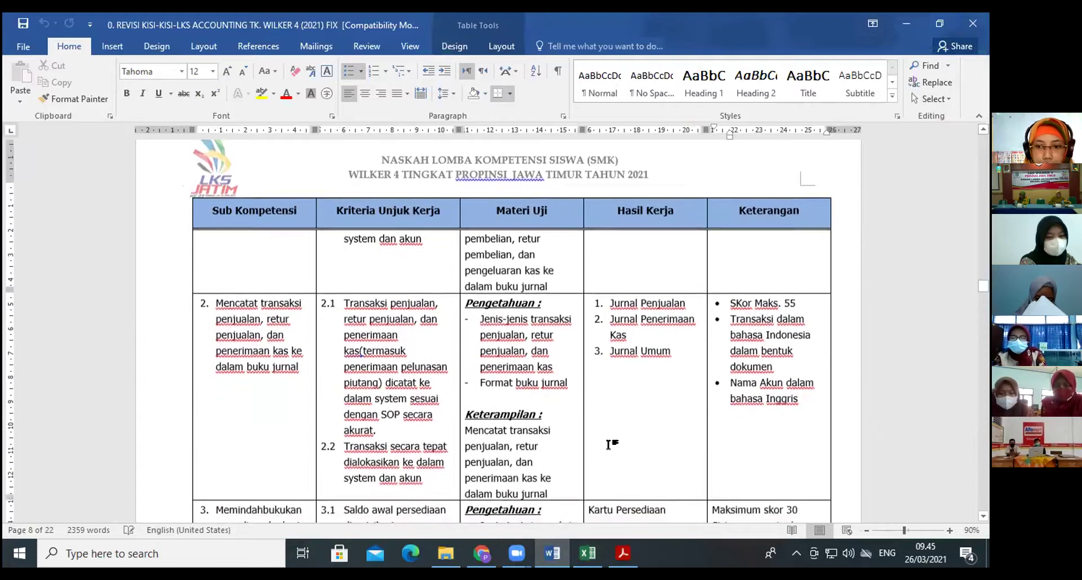
pyautogui.scroll(-2, 785, 459)
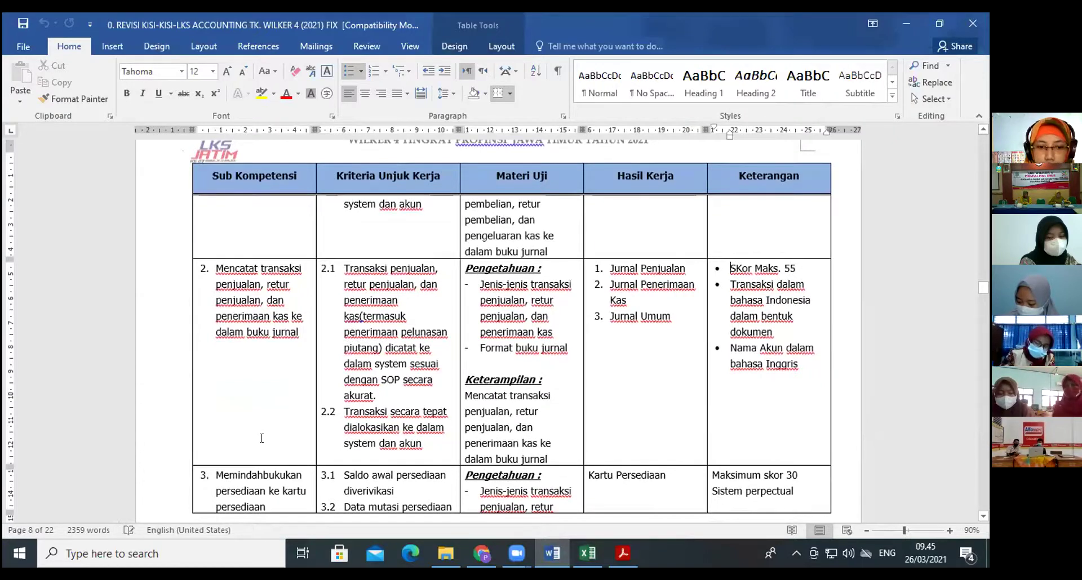
pyautogui.scroll(-3, 366, 455)
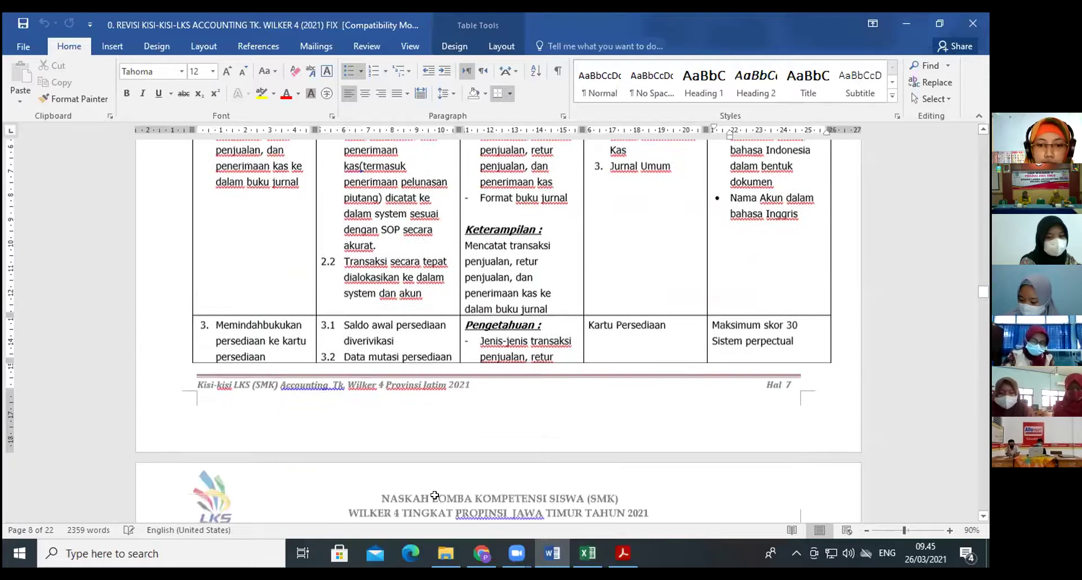
# - Switch to the Excel workbook, examine the QUEEN A1 inventory card on the BBP sheet, and return to the sales sheet
pyautogui.click(587, 554)
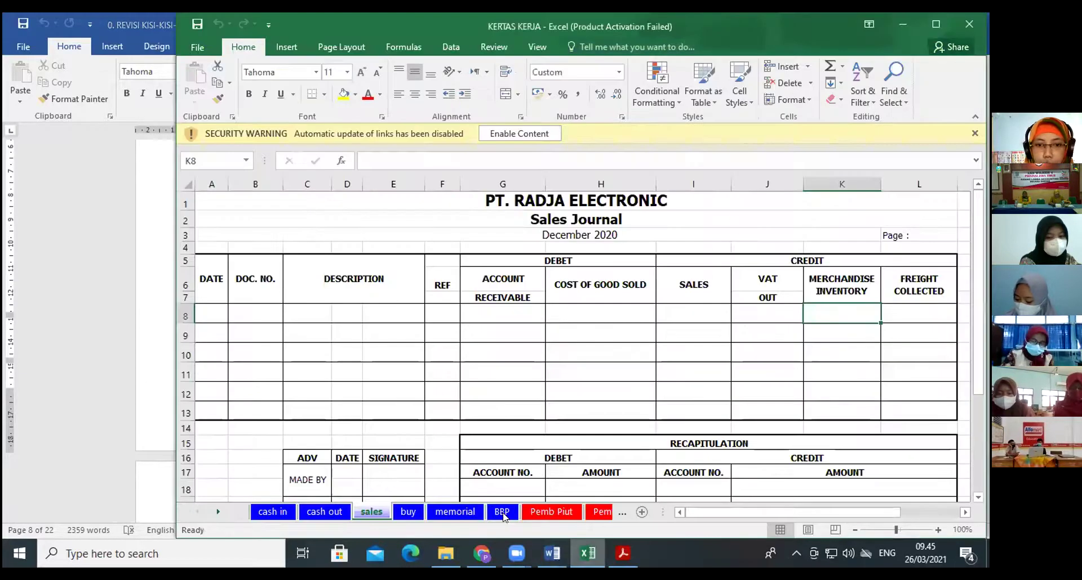
pyautogui.hotkey('ctrl', 'pagedown')
pyautogui.hotkey('ctrl', 'pagedown')
pyautogui.hotkey('ctrl', 'pagedown')
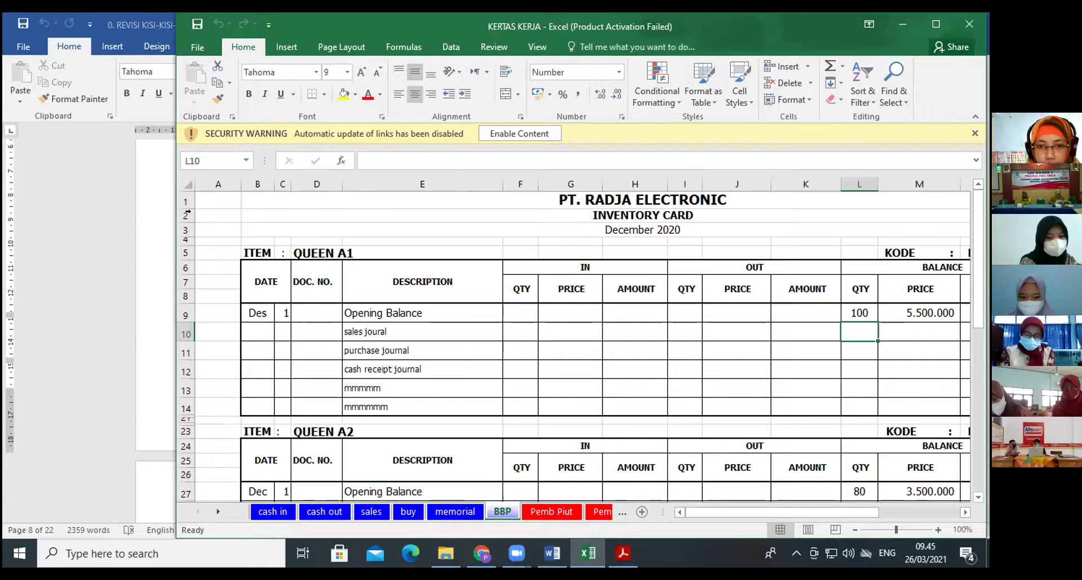
pyautogui.click(461, 333)
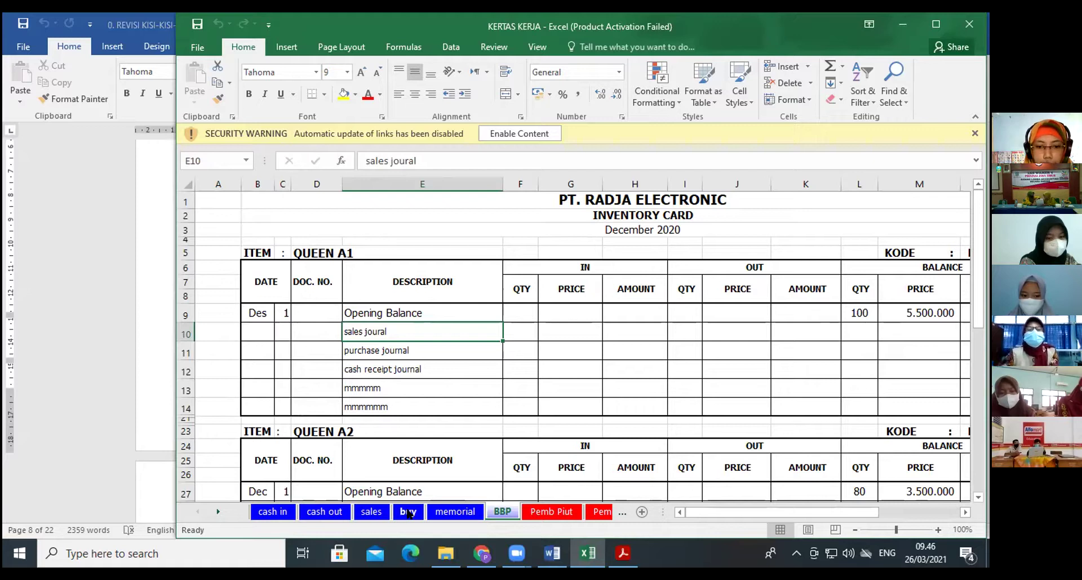
pyautogui.click(372, 512)
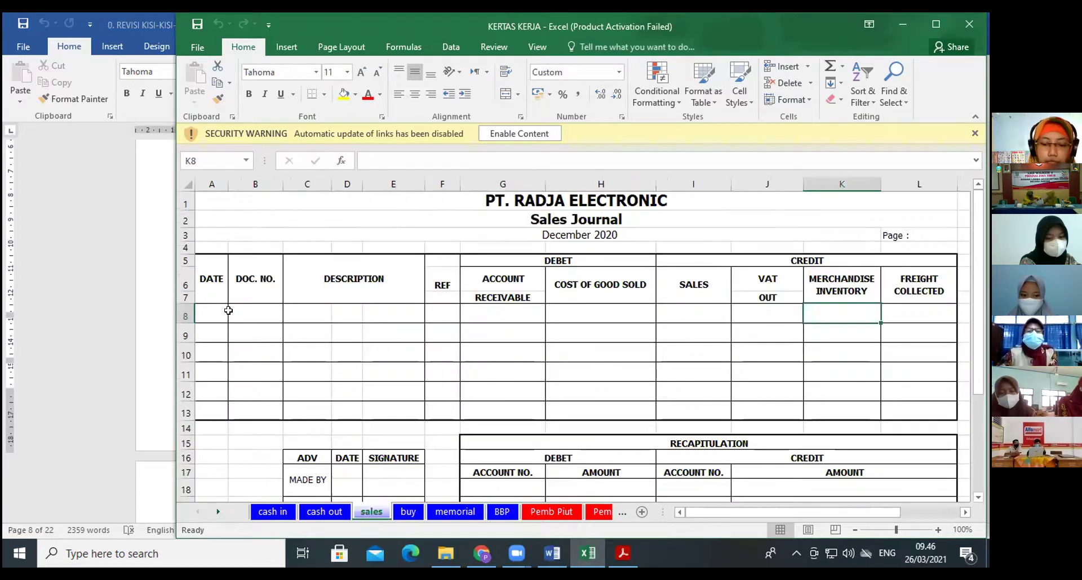
pyautogui.write('mmm')
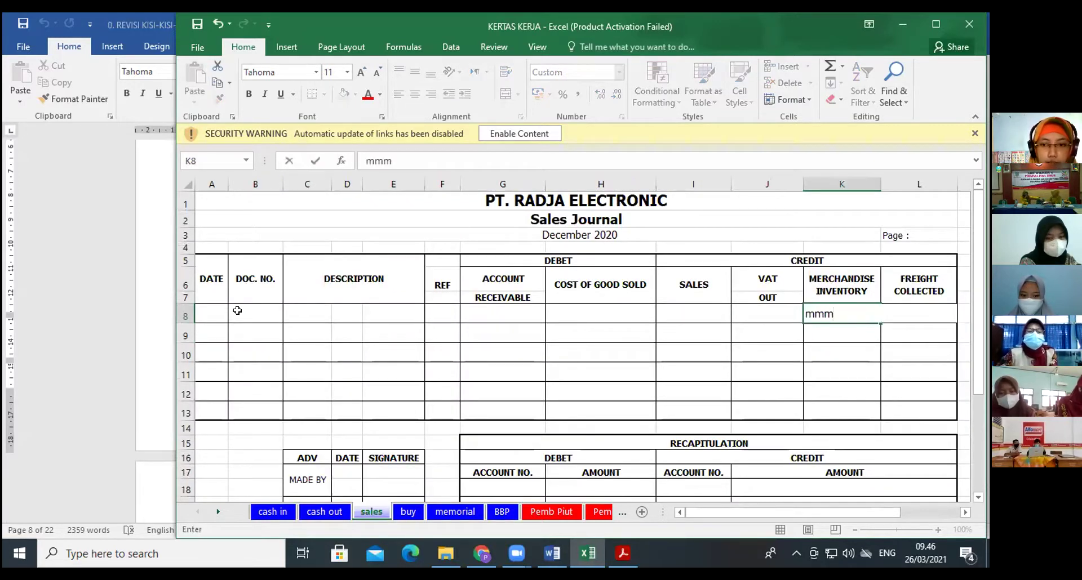
pyautogui.press('BackSpace')
pyautogui.press('BackSpace')
pyautogui.press('BackSpace')
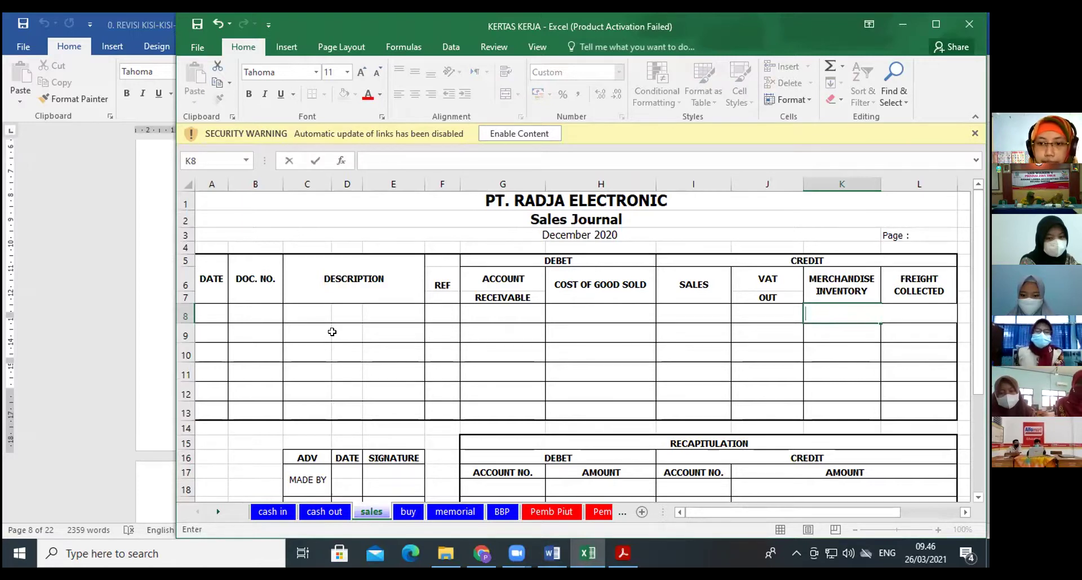
pyautogui.click(332, 333)
# - Enter a sample line in the first Sales Journal row: description "mmmm" and 10000000 as the Merchandise Inventory credit
pyautogui.click(306, 309)
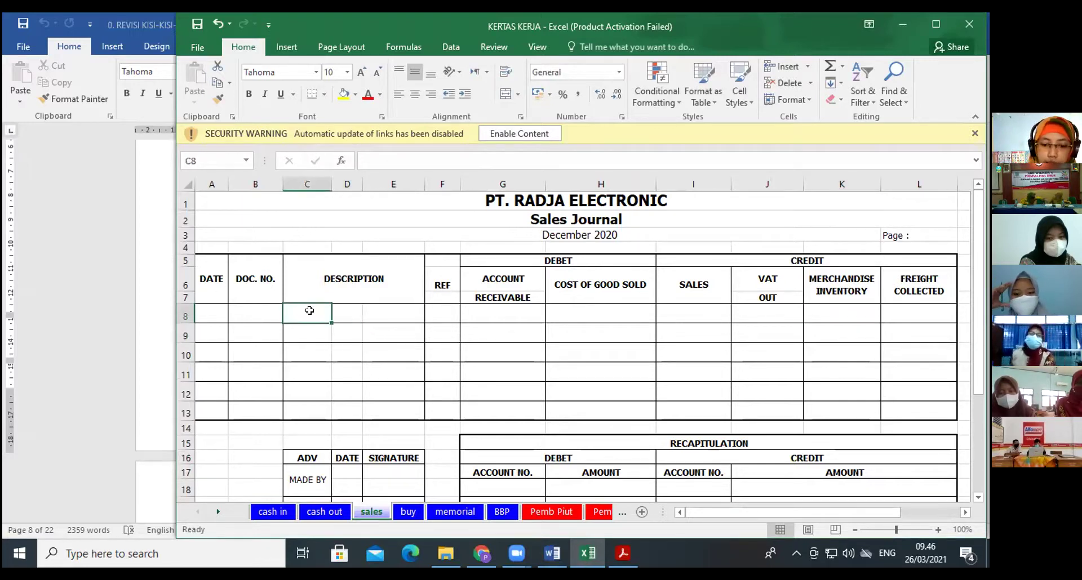
pyautogui.write('mmmm')
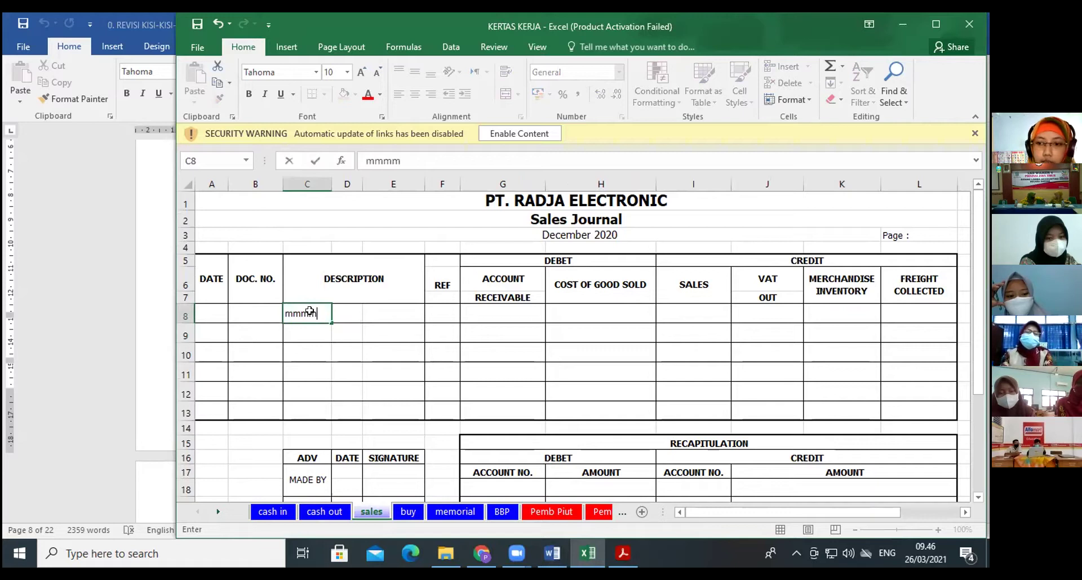
pyautogui.click(836, 312)
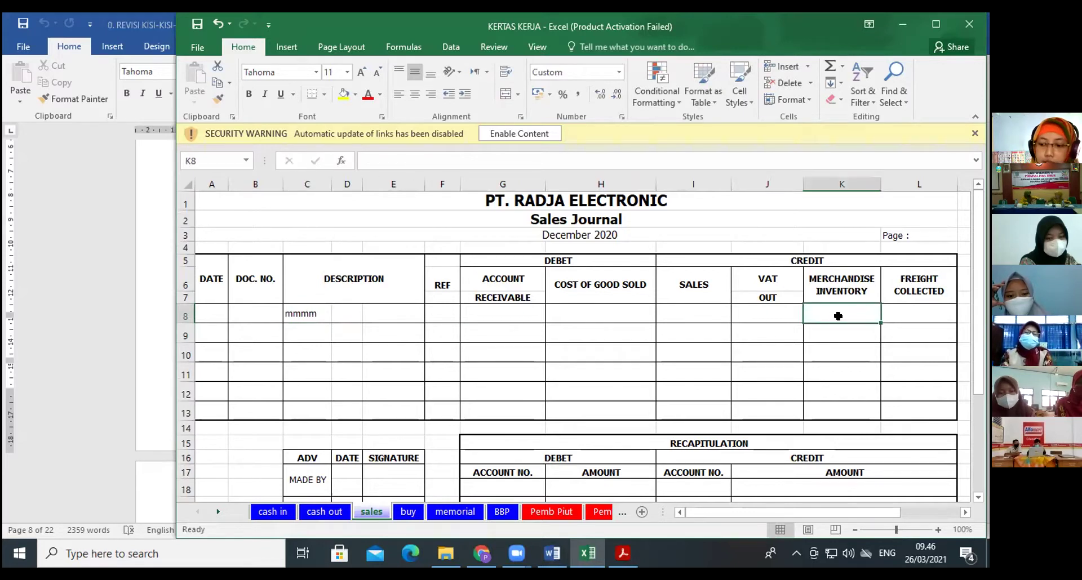
pyautogui.write('10000000')
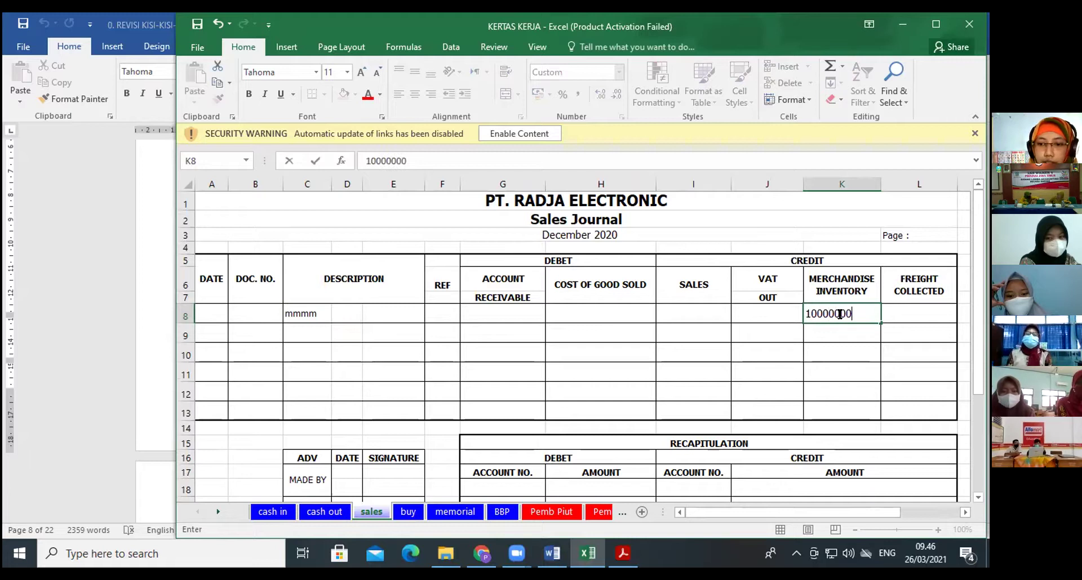
pyautogui.press('Return')
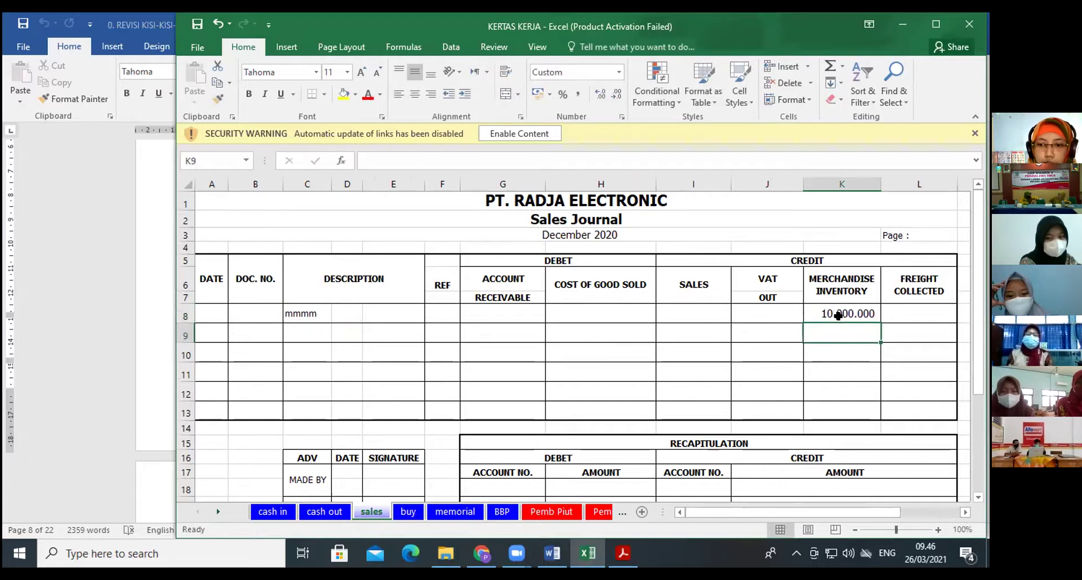
# - On the BBP sheet, clear the five descriptions below Opening Balance in the QUEEN A1 inventory card, E10 to E14
pyautogui.click(502, 511)
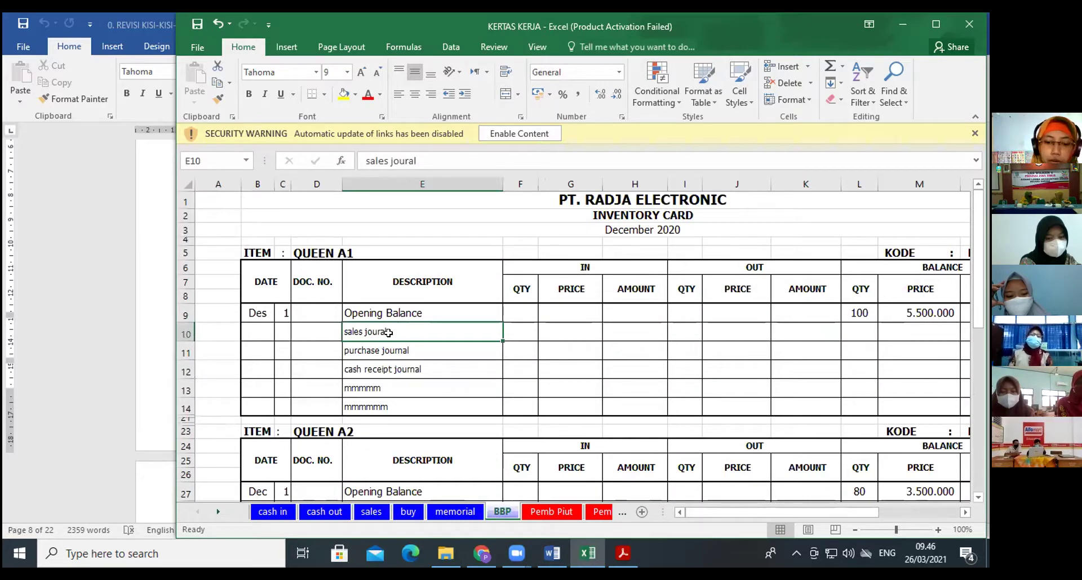
pyautogui.moveTo(391, 332); pyautogui.dragTo(379, 406)
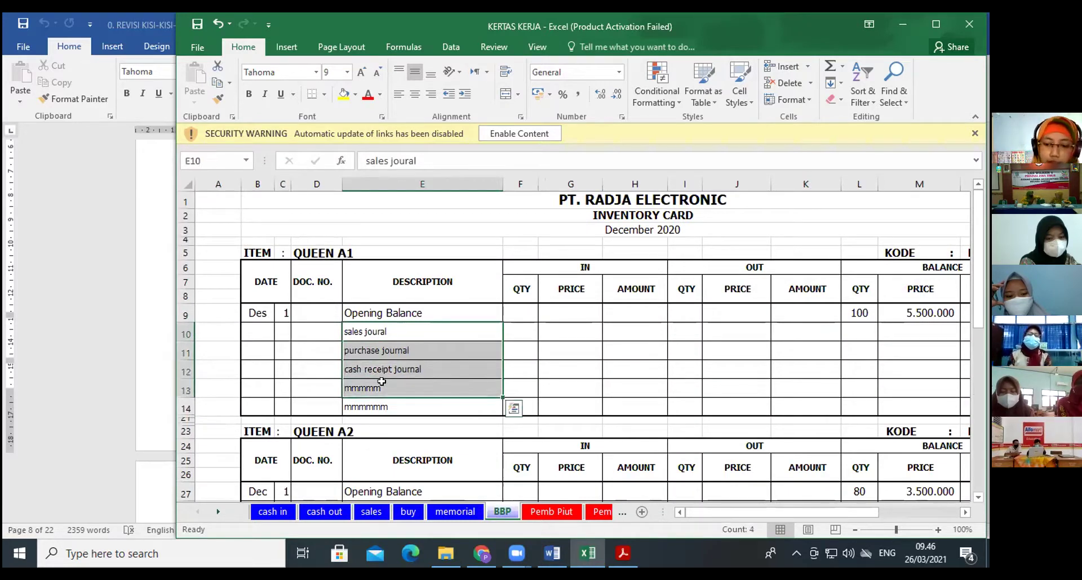
pyautogui.click(382, 341)
pyautogui.moveTo(383, 342); pyautogui.dragTo(386, 405)
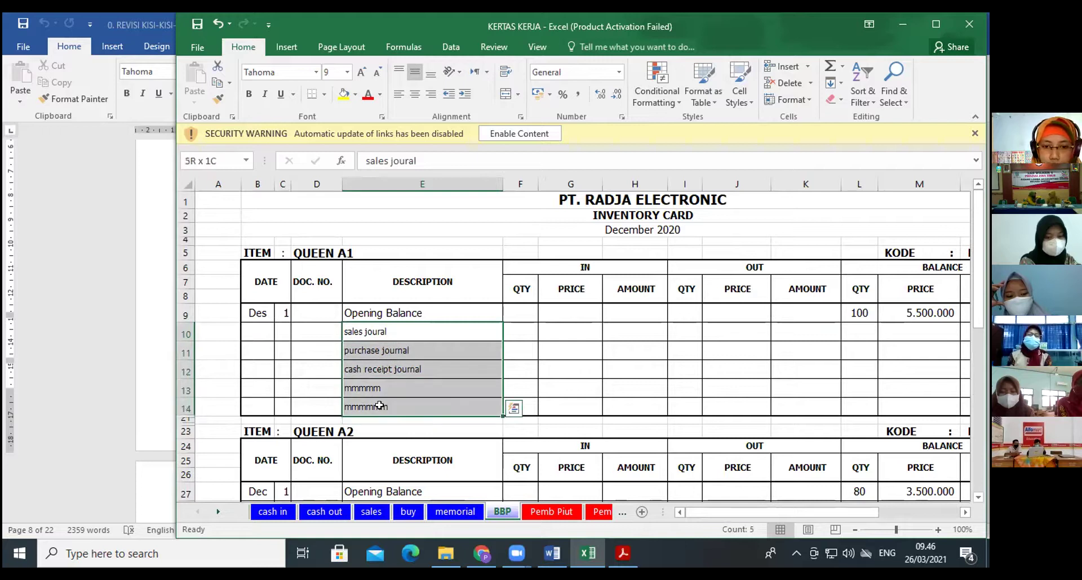
pyautogui.press('Delete')
# - Fill row 10 of the QUEEN A1 card manually with the description "mmmm" and an OUT amount of 10.000.000
pyautogui.click(412, 333)
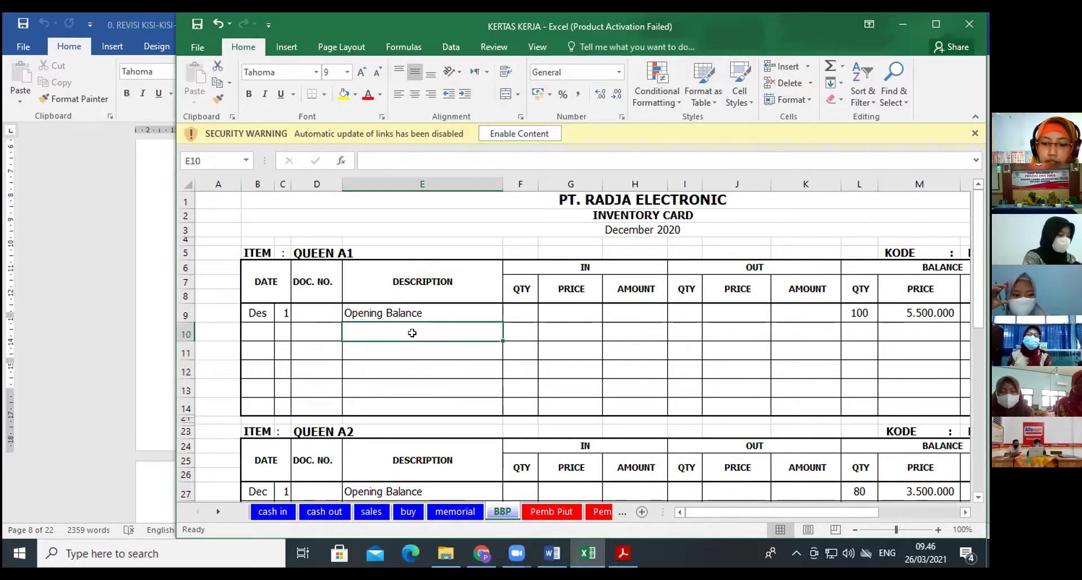
pyautogui.write('mmmm')
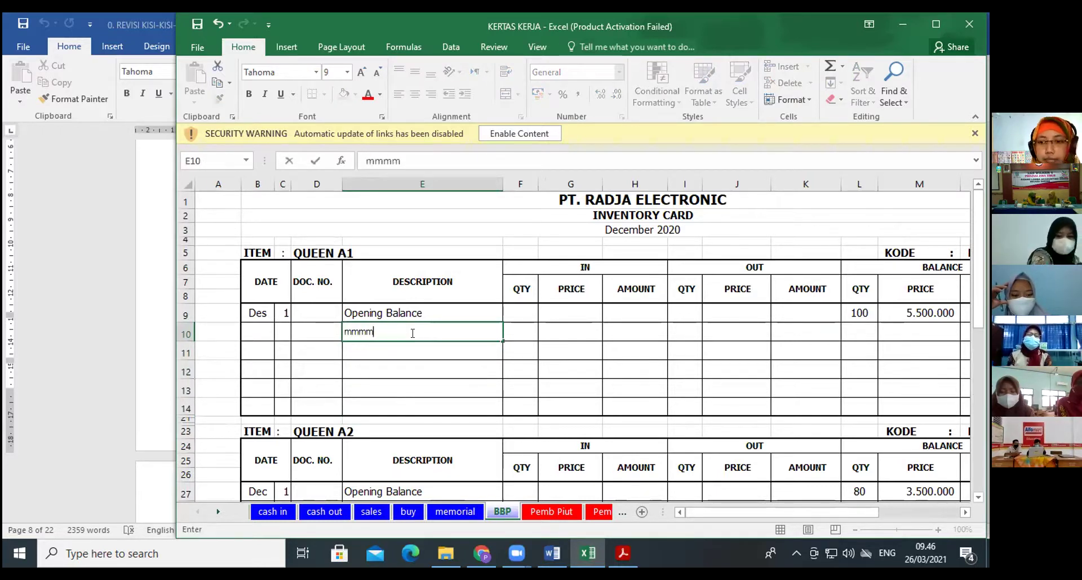
pyautogui.click(811, 333)
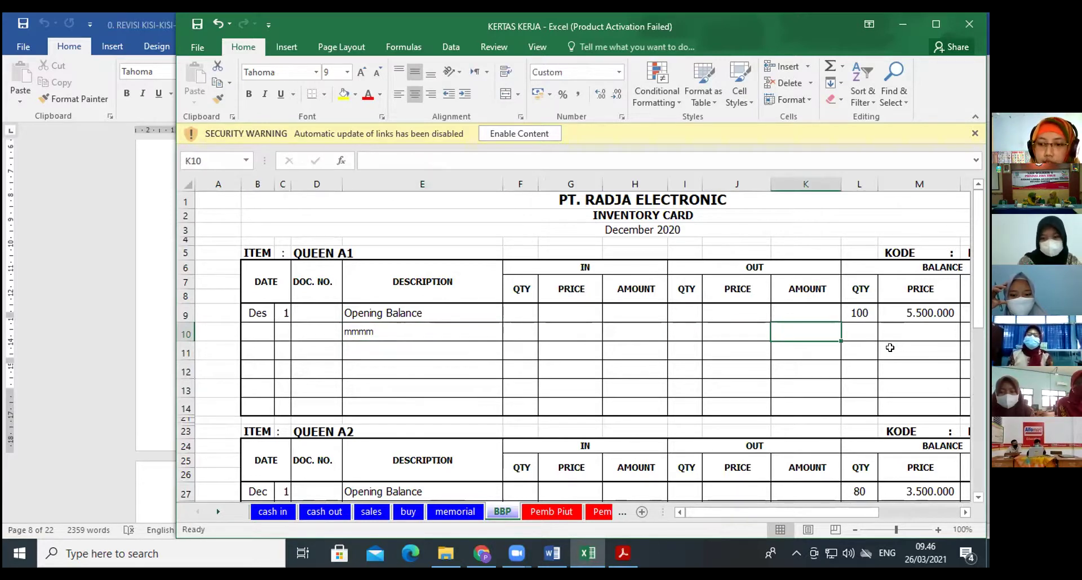
pyautogui.write('10.000.0')
pyautogui.write('00')
pyautogui.press('Return')
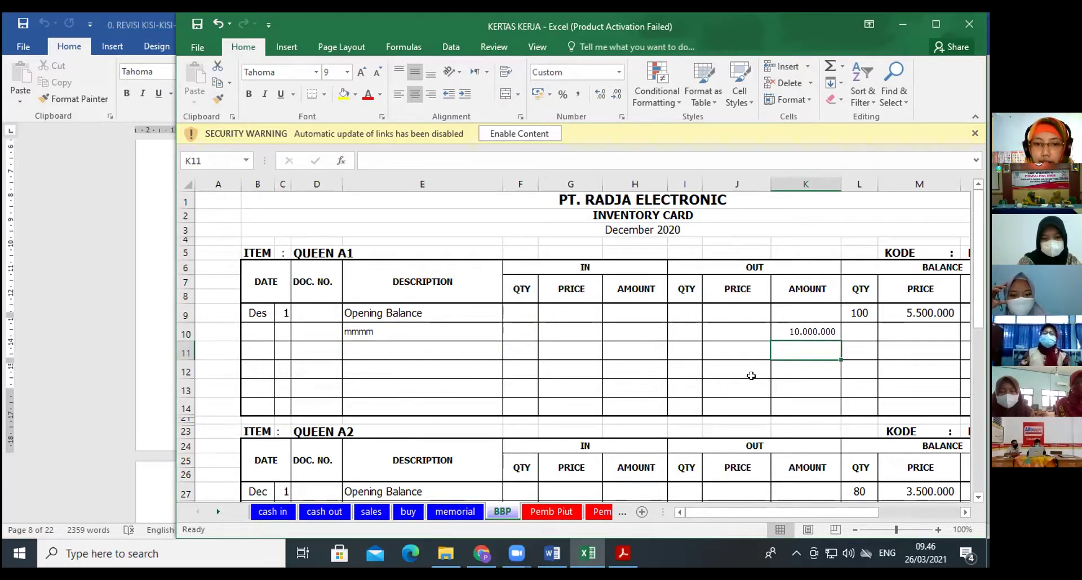
# - Link the row 11 description of the QUEEN A1 card to the Sales Journal description with the formula =sales!C8
pyautogui.click(356, 351)
pyautogui.write('=')
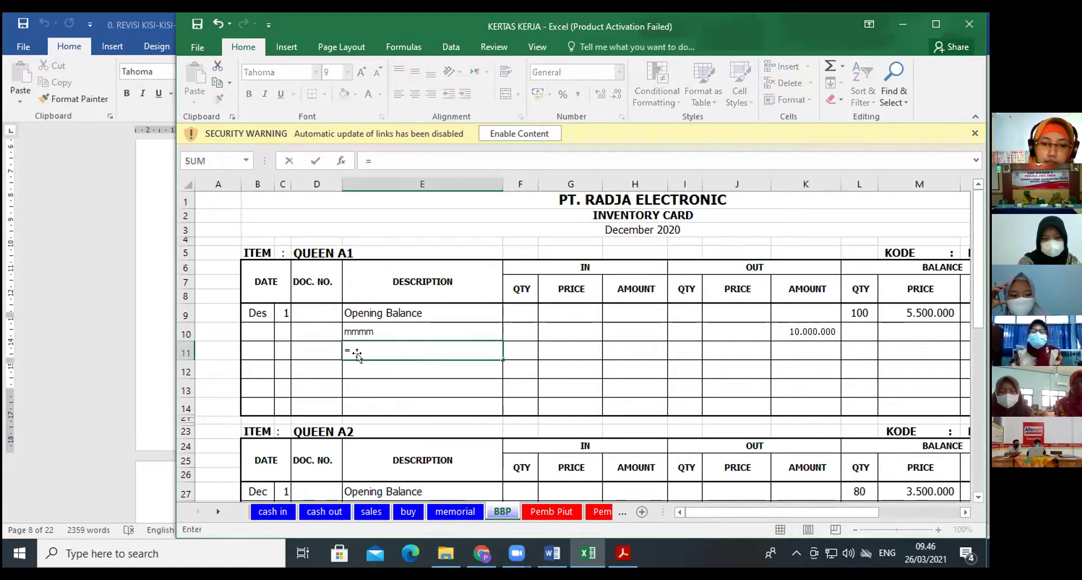
pyautogui.click(371, 512)
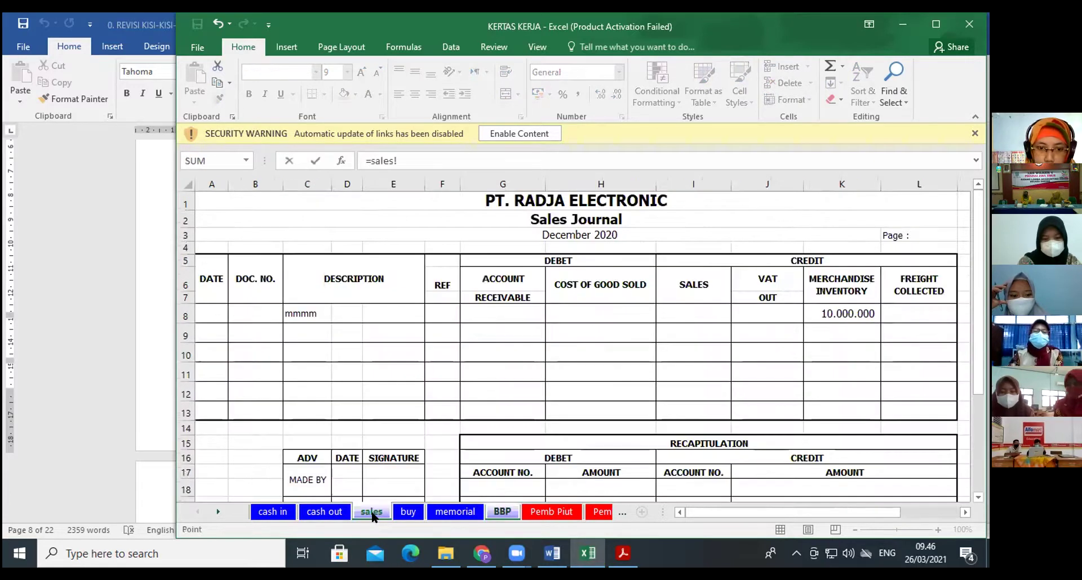
pyautogui.click(337, 310)
pyautogui.click(308, 308)
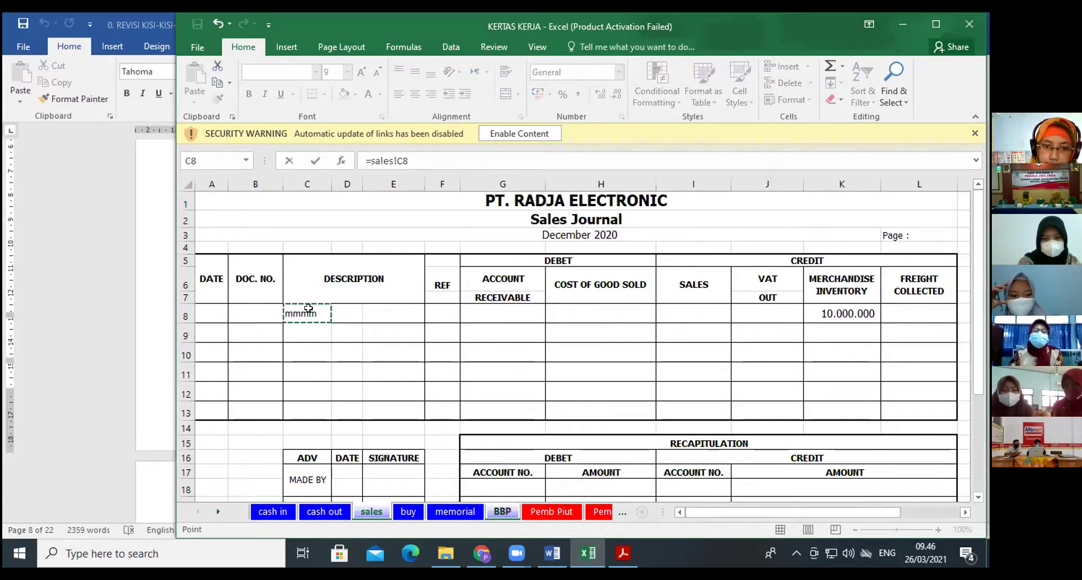
pyautogui.press('Return')
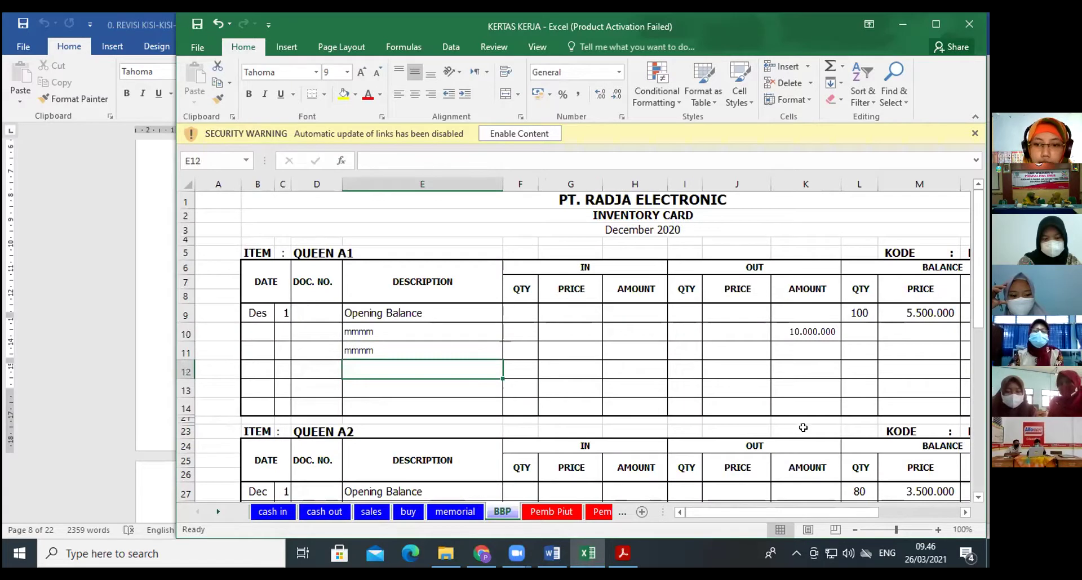
# - Link the row 11 OUT amount of the QUEEN A1 card to the journal's Merchandise Inventory credit with the formula =sales!K8
pyautogui.click(817, 351)
pyautogui.write('=')
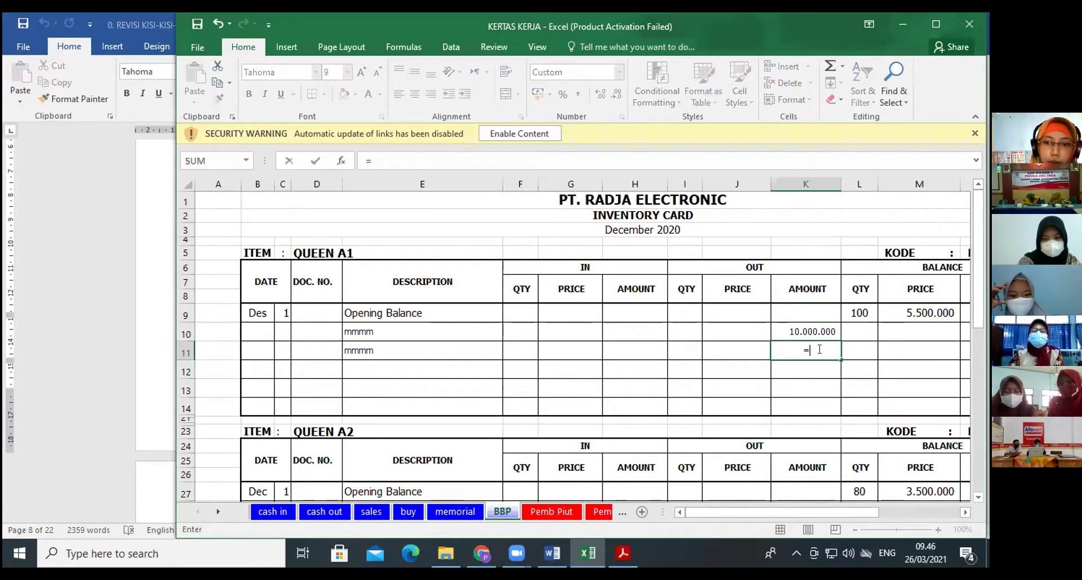
pyautogui.click(371, 512)
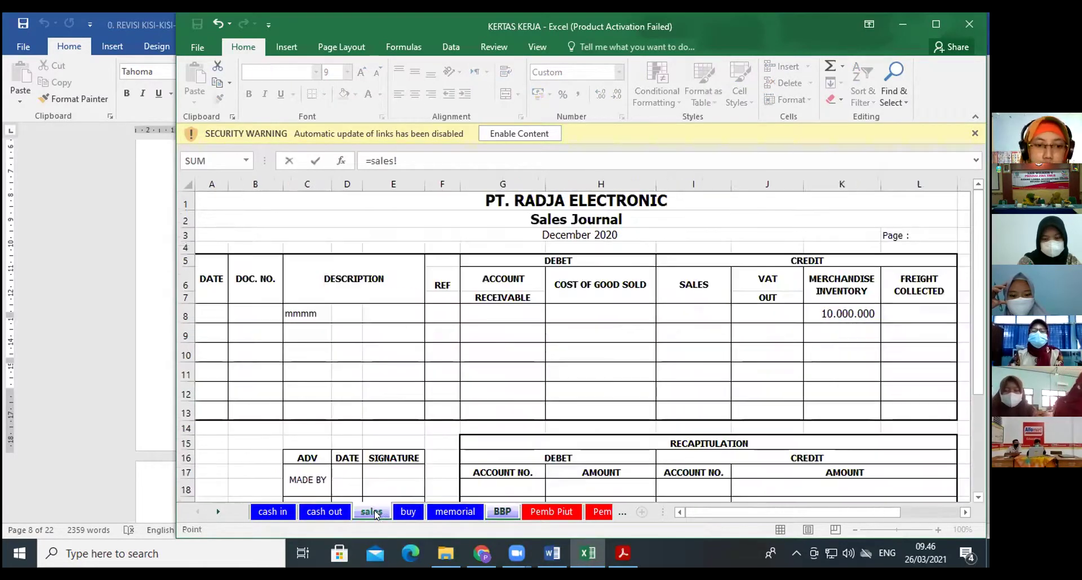
pyautogui.click(844, 315)
pyautogui.press('Return')
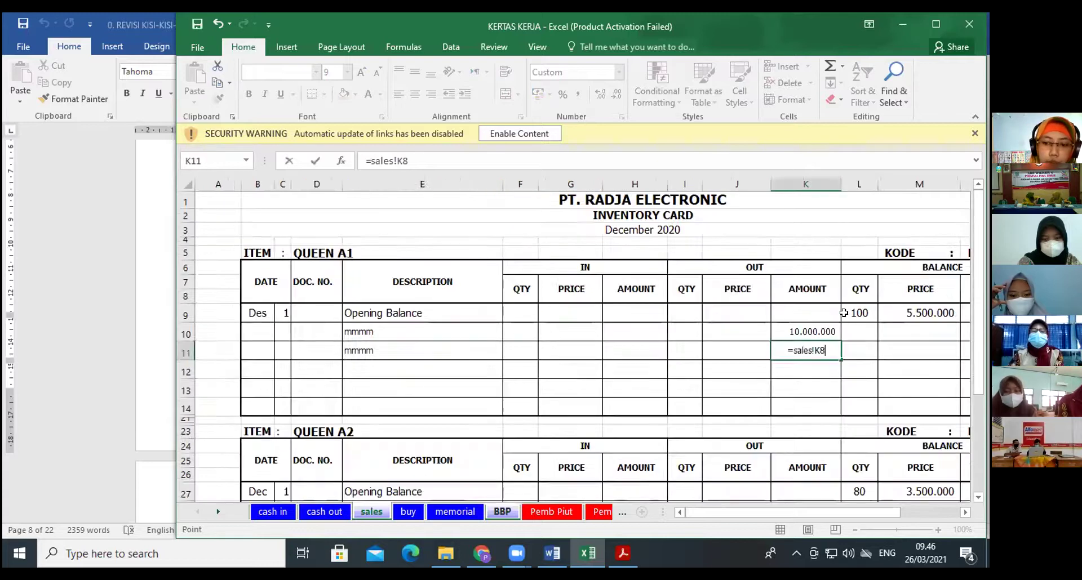
pyautogui.click(800, 402)
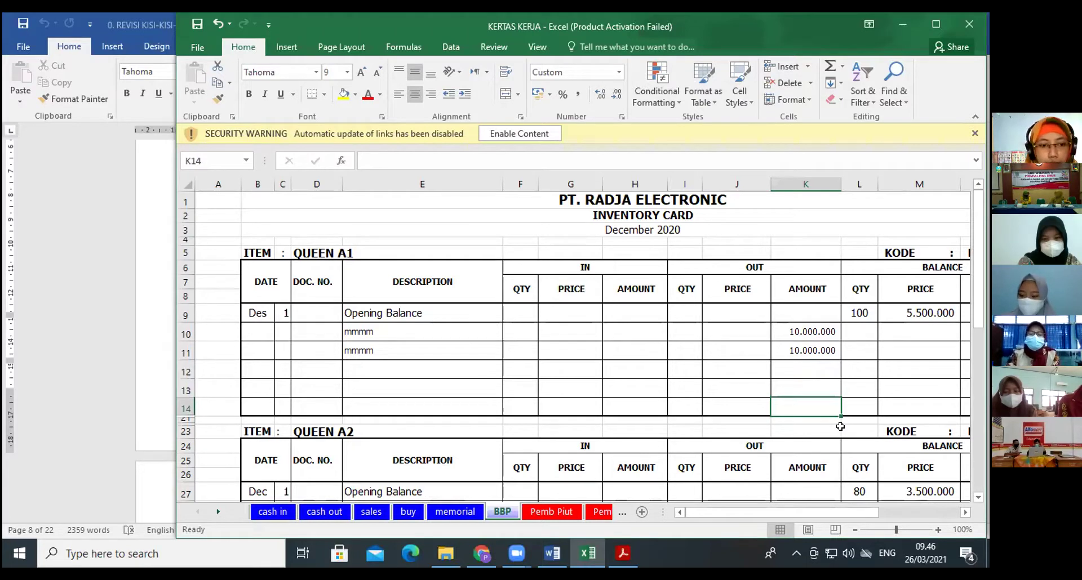
# - Switch to the Word outline and read on to sub-competency 4, Sikap Kerja, with its work criteria and maximum score
pyautogui.click(553, 553)
pyautogui.scroll(-6, 412, 413)
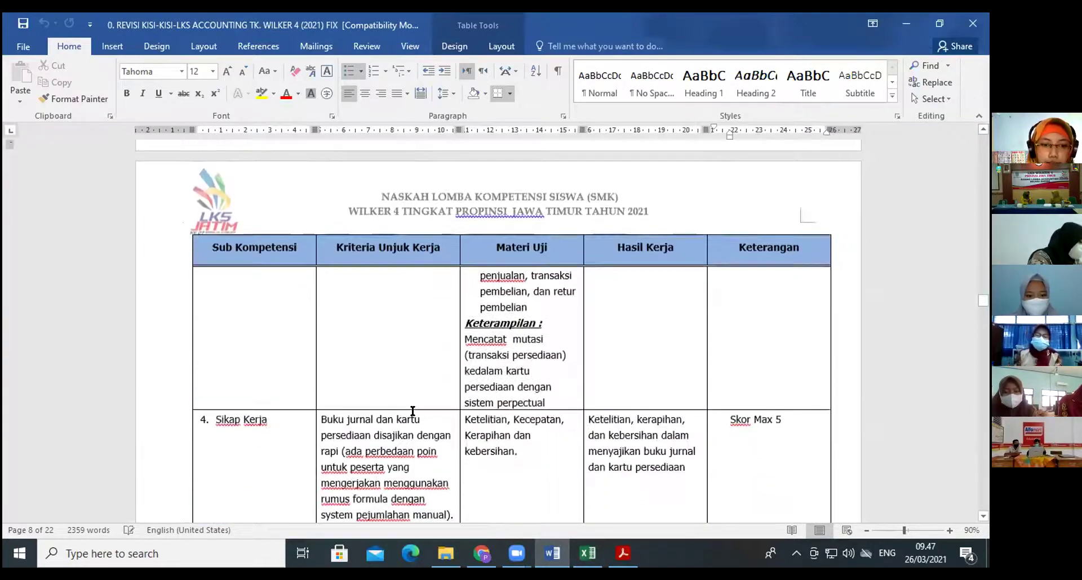
pyautogui.scroll(-2, 231, 343)
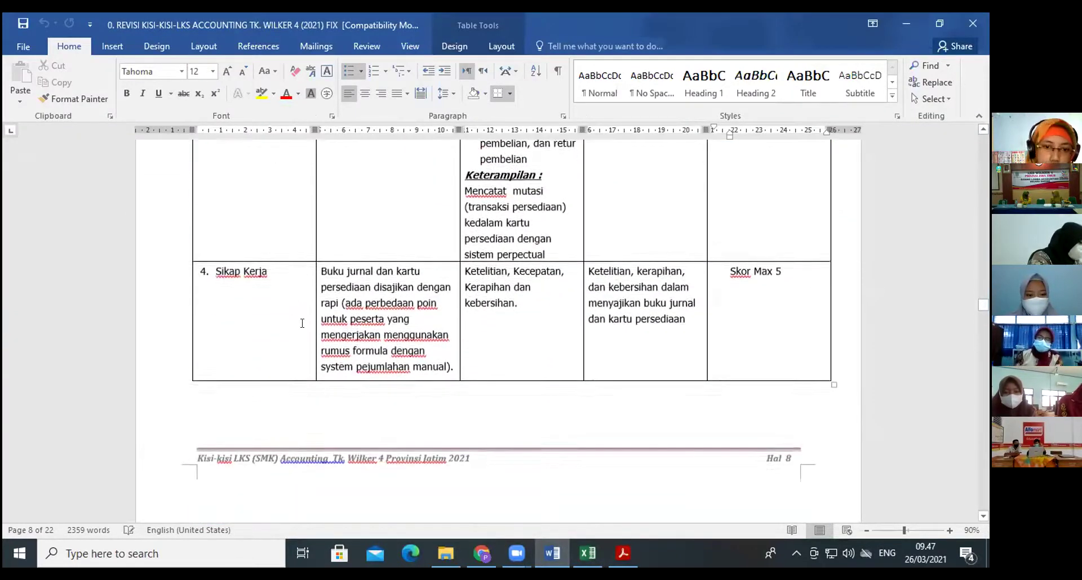